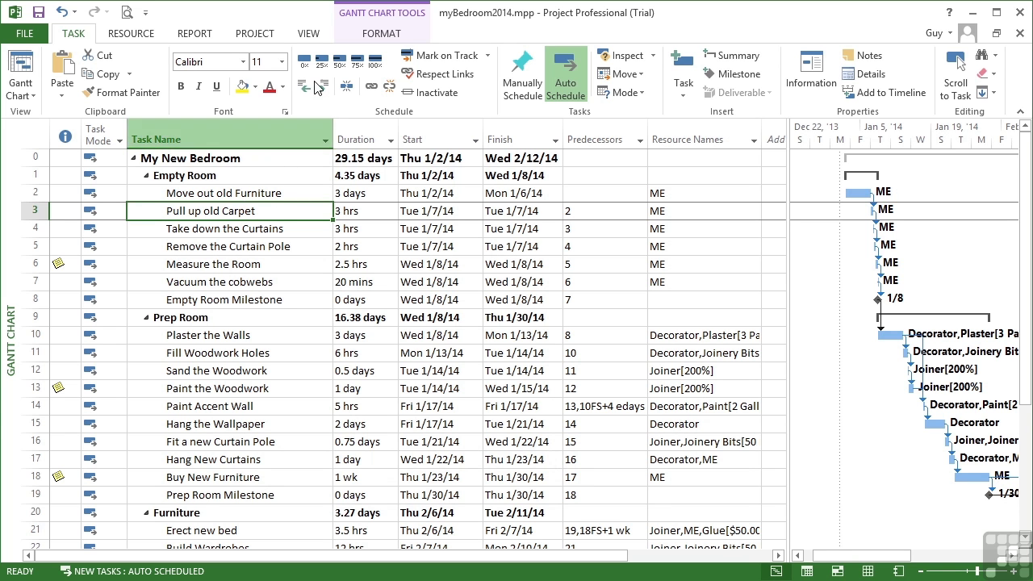
Show the project's Resource Sheet view and open its custom field settings.
{"action": "left_click", "coordinate": [309, 35]}
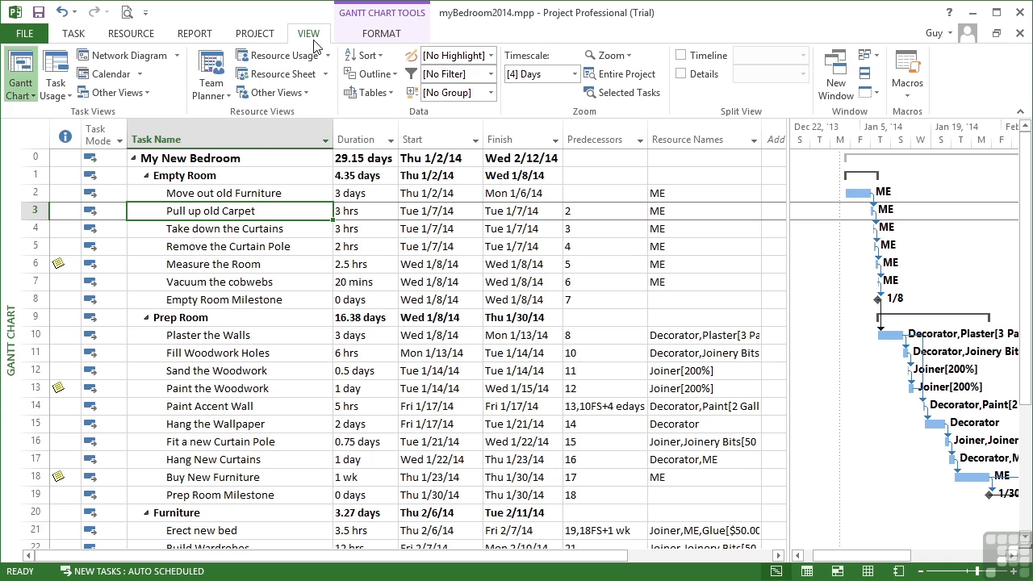
{"action": "left_click", "coordinate": [283, 74]}
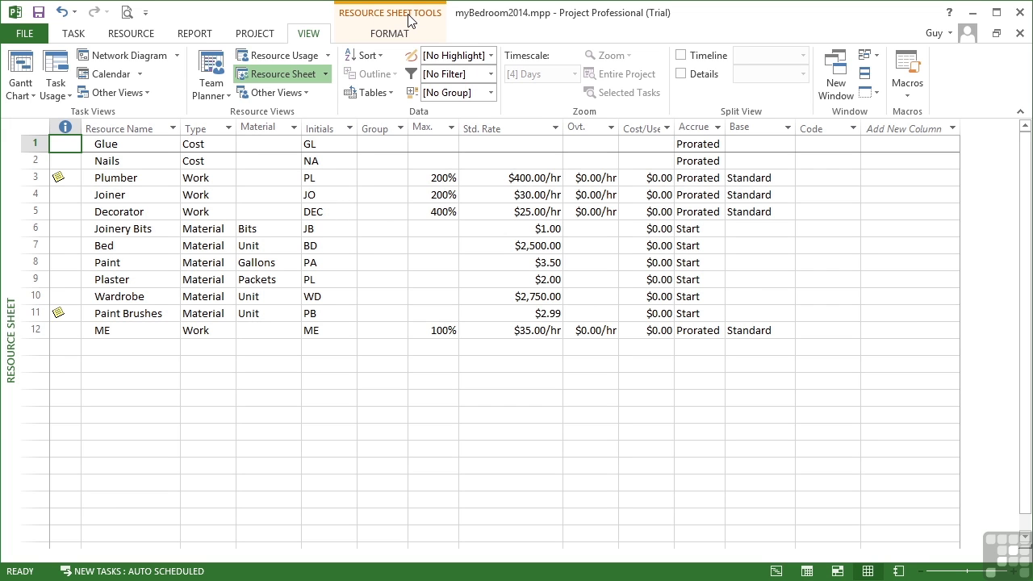
{"action": "left_click", "coordinate": [391, 34]}
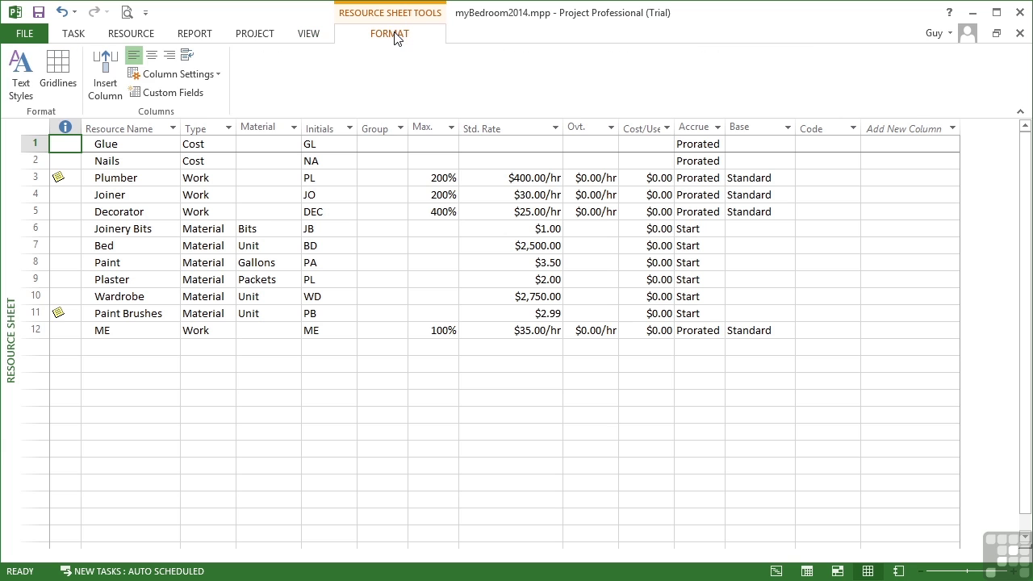
{"action": "left_click", "coordinate": [168, 94]}
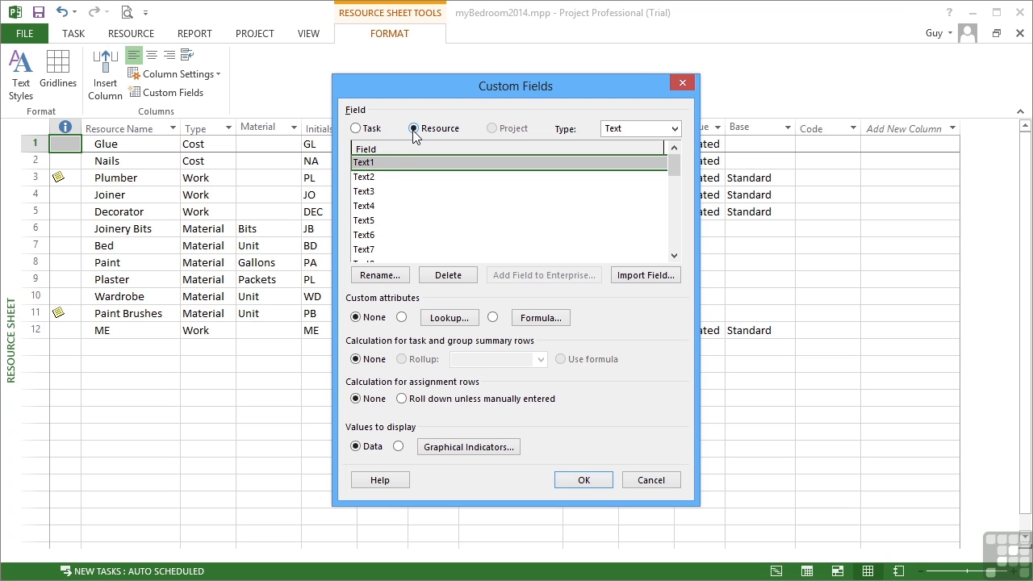
Rename the resource custom field Cost1, of type Cost, as IncTax.
{"action": "left_click", "coordinate": [357, 129]}
{"action": "left_click", "coordinate": [413, 129]}
{"action": "left_click", "coordinate": [674, 131]}
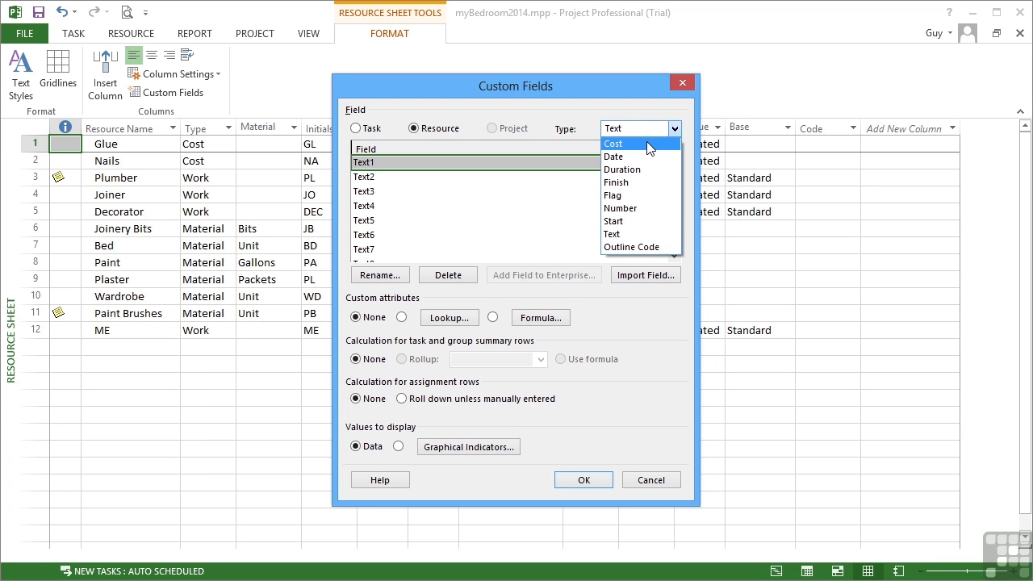
{"action": "left_click", "coordinate": [650, 145]}
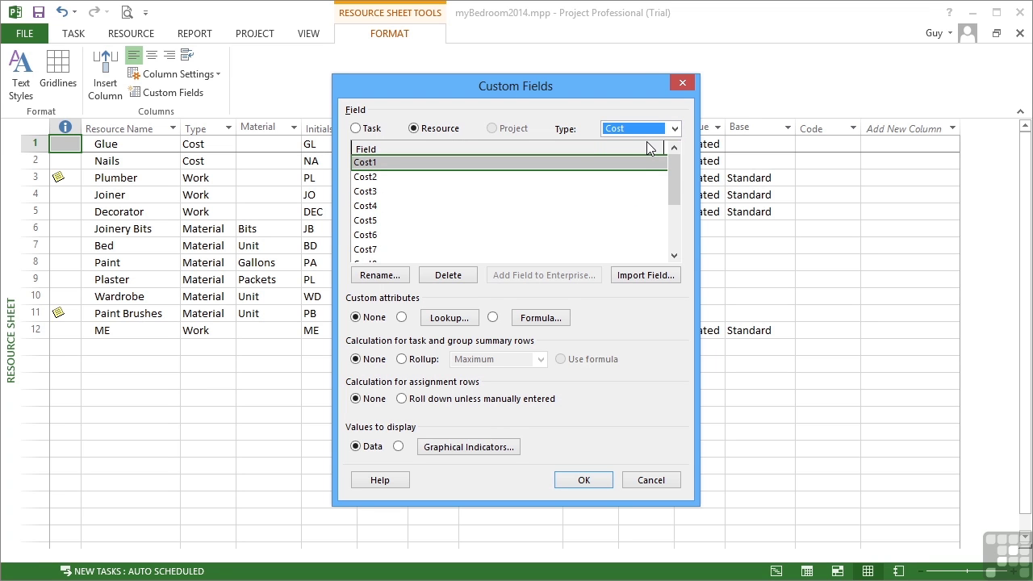
{"action": "left_click", "coordinate": [376, 162]}
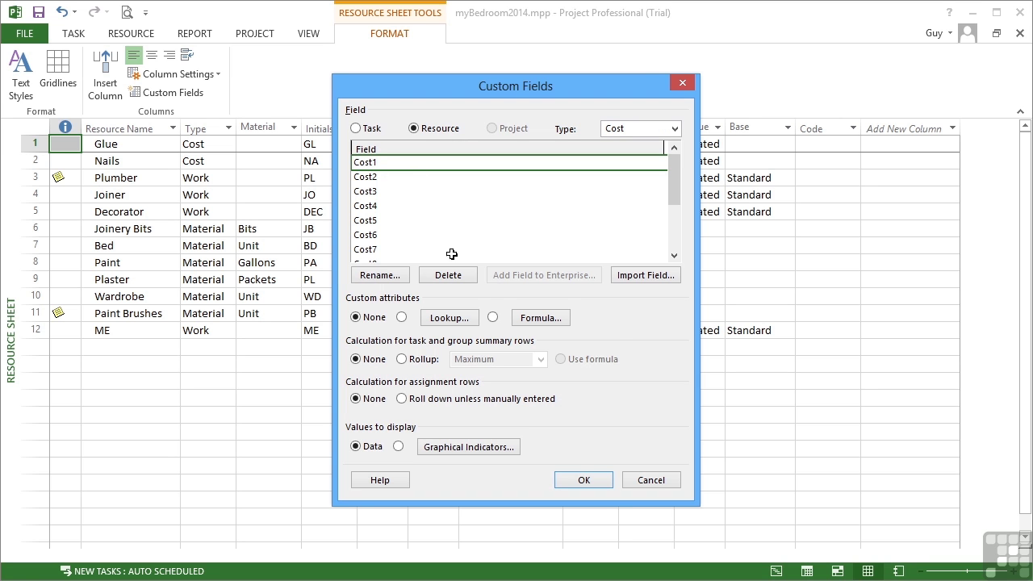
{"action": "left_click", "coordinate": [389, 278]}
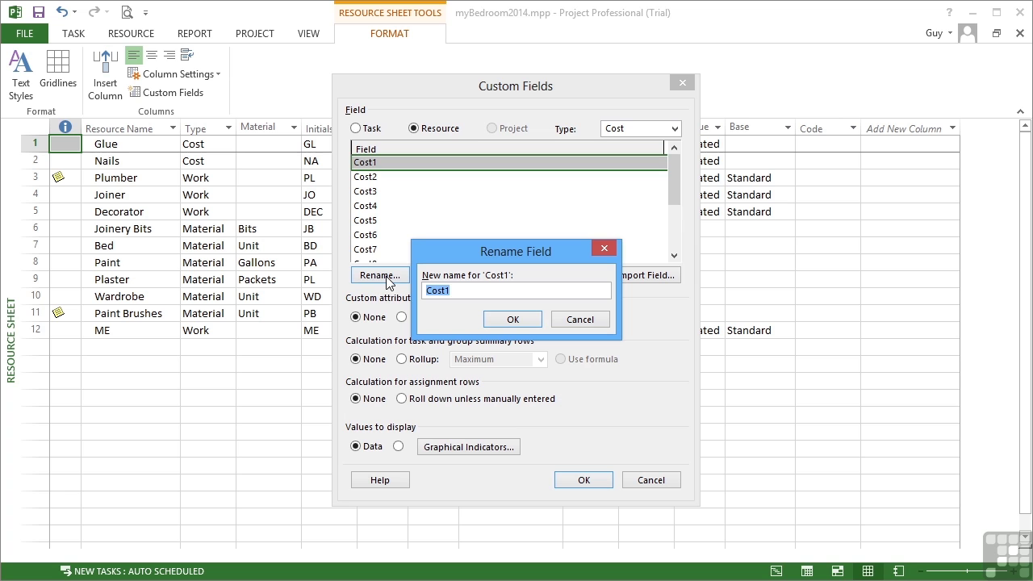
{"action": "type", "text": "IncTax"}
{"action": "left_click", "coordinate": [517, 320]}
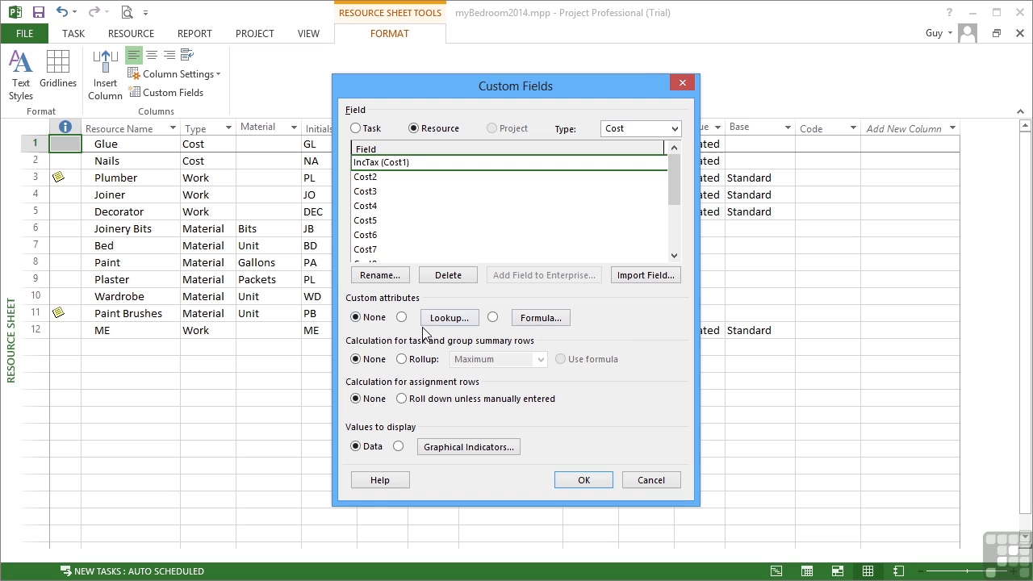
Make IncTax a formula-calculated field, accepting the loss of its existing data, and enter the formula [Cost] * 1.3.
{"action": "left_click", "coordinate": [493, 318]}
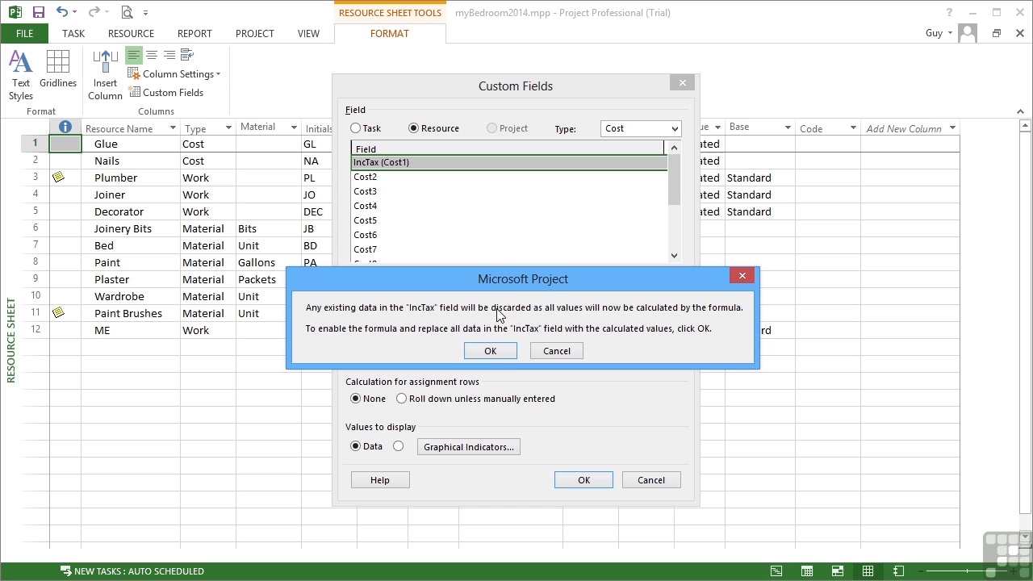
{"action": "left_click", "coordinate": [490, 351]}
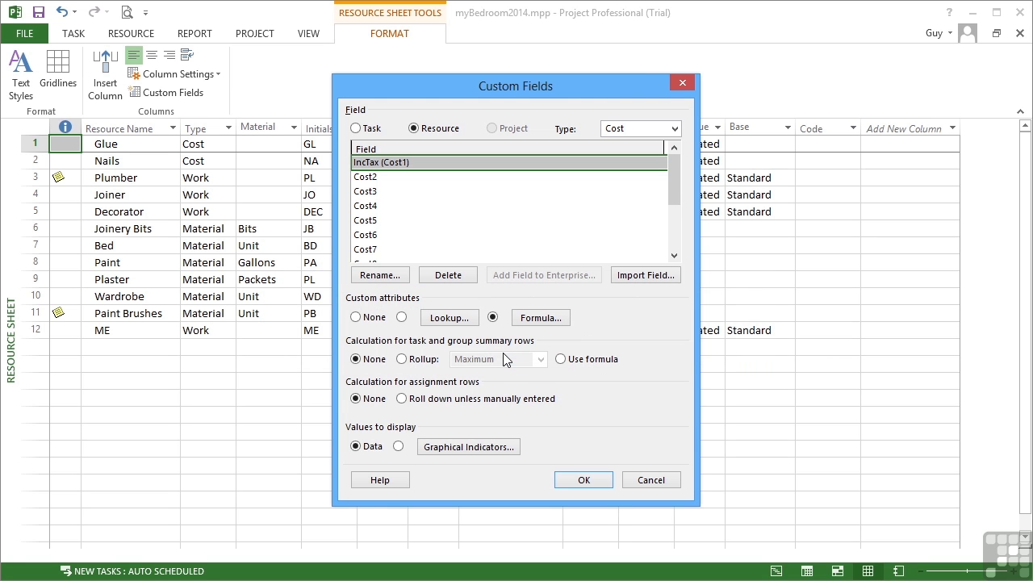
{"action": "left_click", "coordinate": [538, 320]}
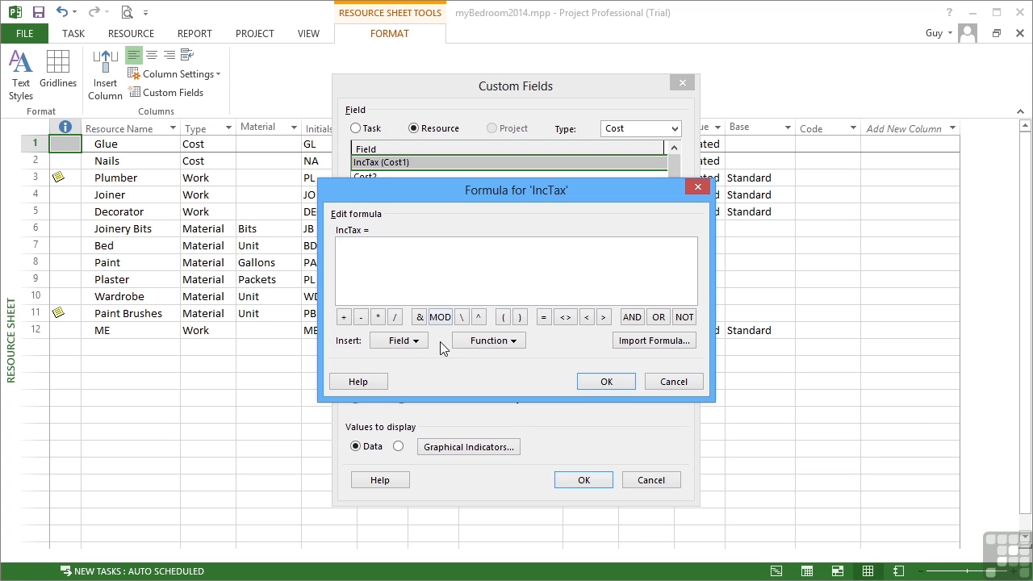
{"action": "left_click", "coordinate": [416, 341]}
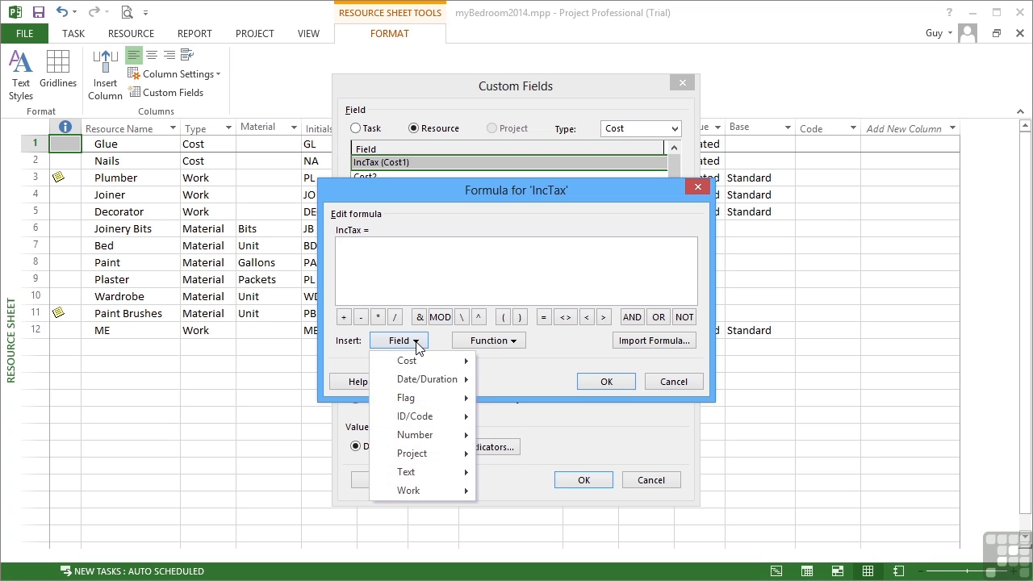
{"action": "mouse_move", "coordinate": [425, 357]}
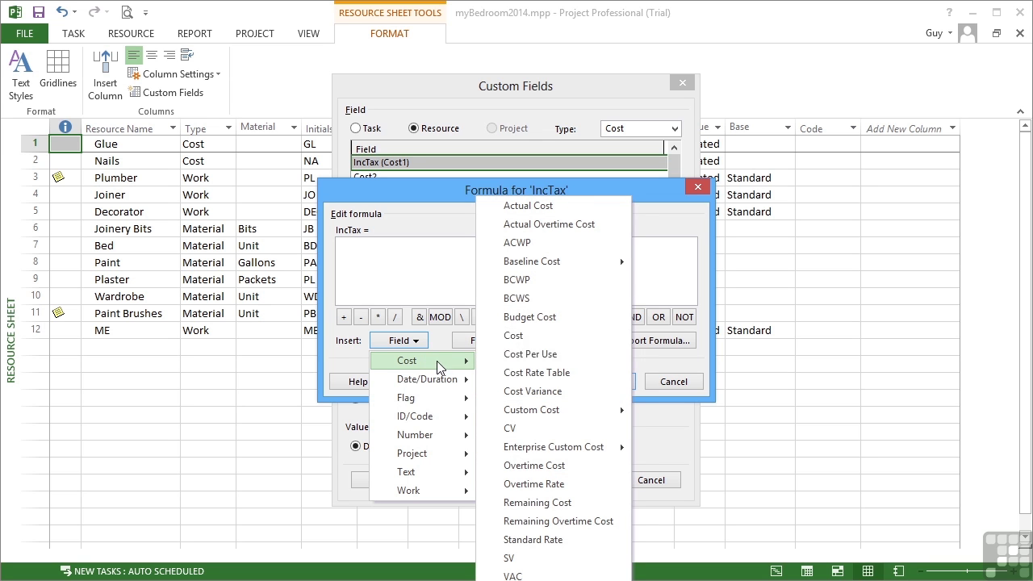
{"action": "left_click", "coordinate": [533, 336]}
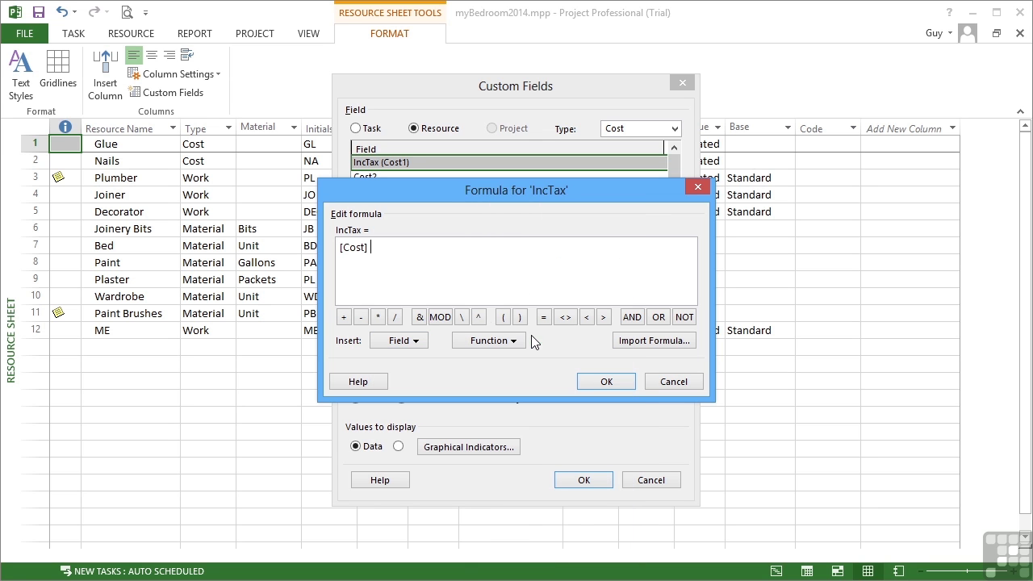
{"action": "left_click", "coordinate": [379, 317]}
{"action": "type", "text": "1.3"}
Examine the field categories and the function categories that can be inserted into the IncTax formula.
{"action": "left_click", "coordinate": [419, 345]}
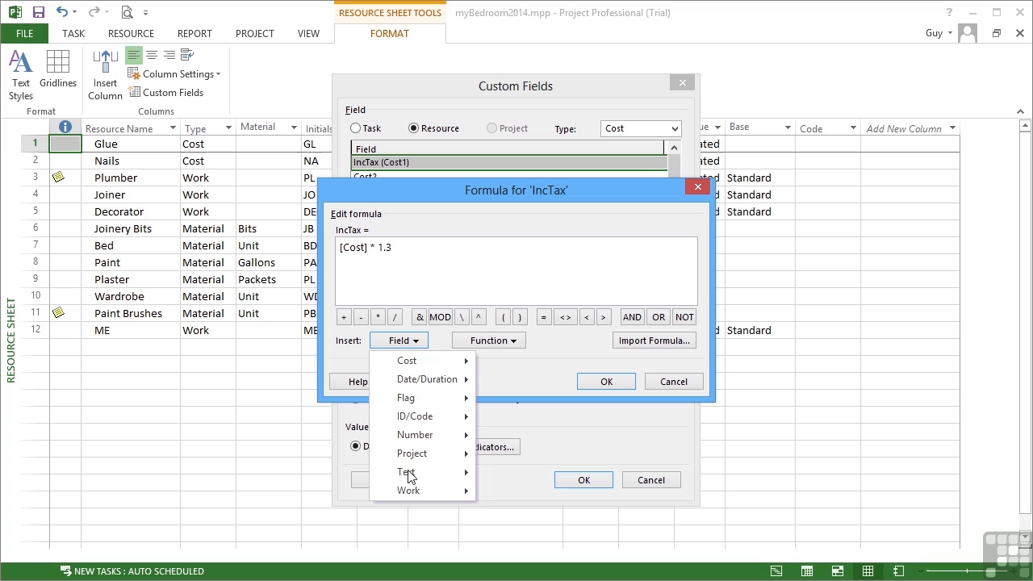
{"action": "left_click", "coordinate": [438, 347]}
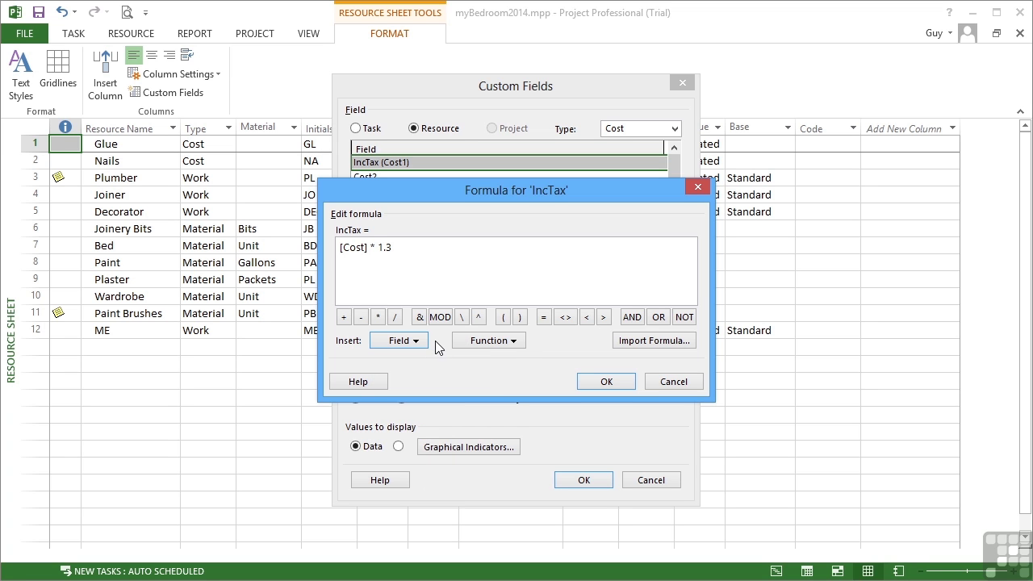
{"action": "left_click", "coordinate": [516, 341]}
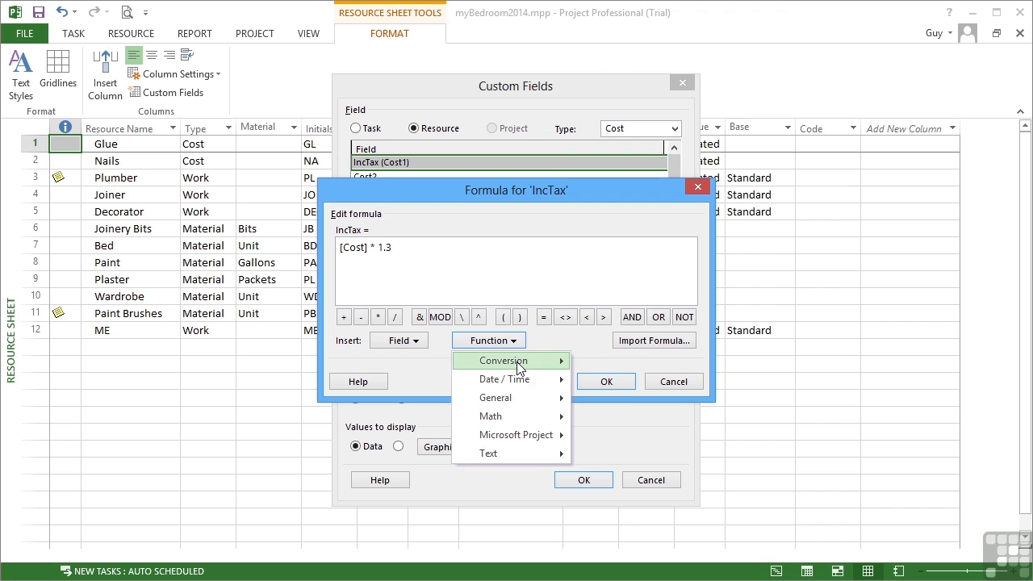
{"action": "mouse_move", "coordinate": [519, 367]}
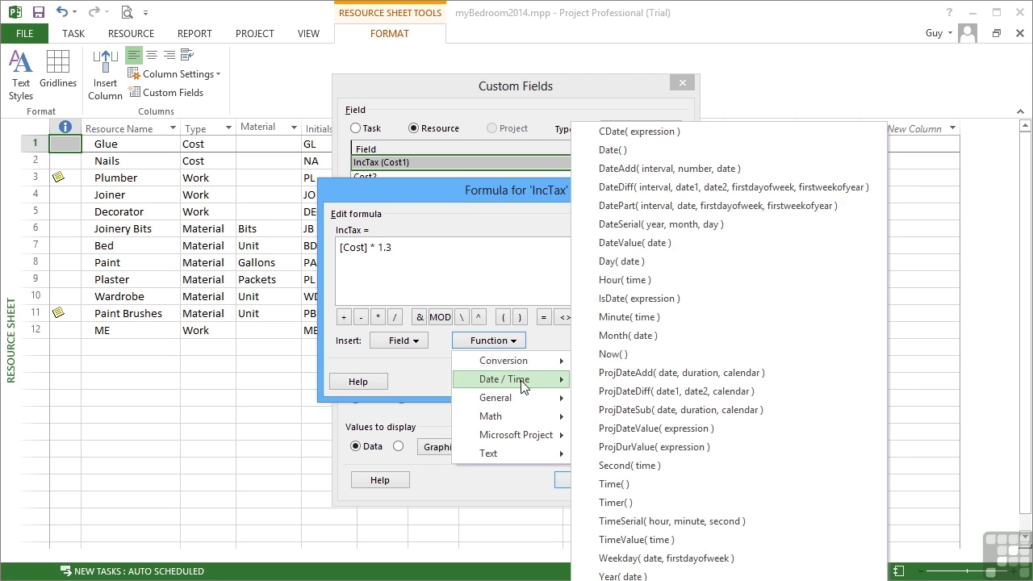
{"action": "mouse_move", "coordinate": [523, 417]}
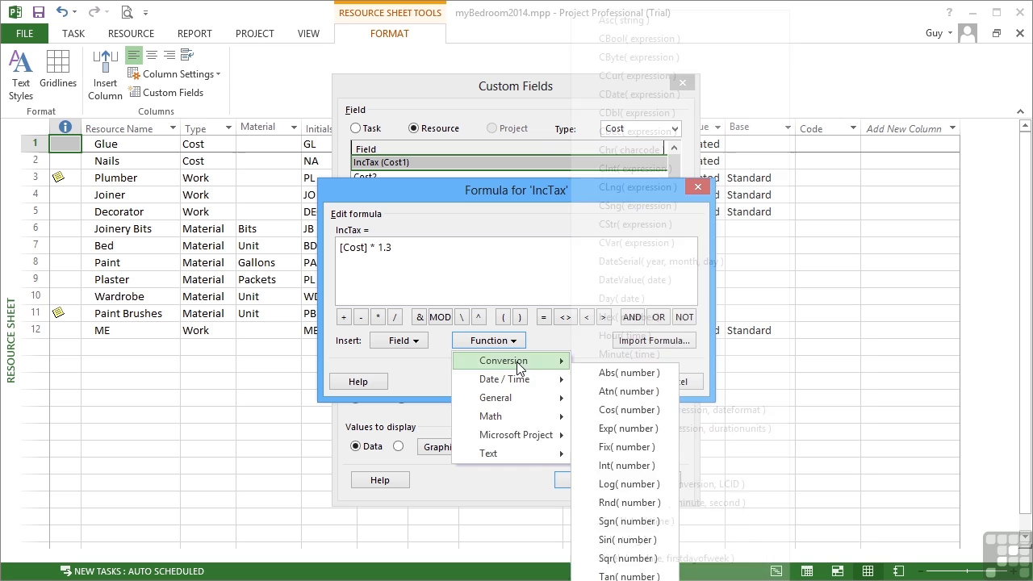
{"action": "mouse_move", "coordinate": [517, 454]}
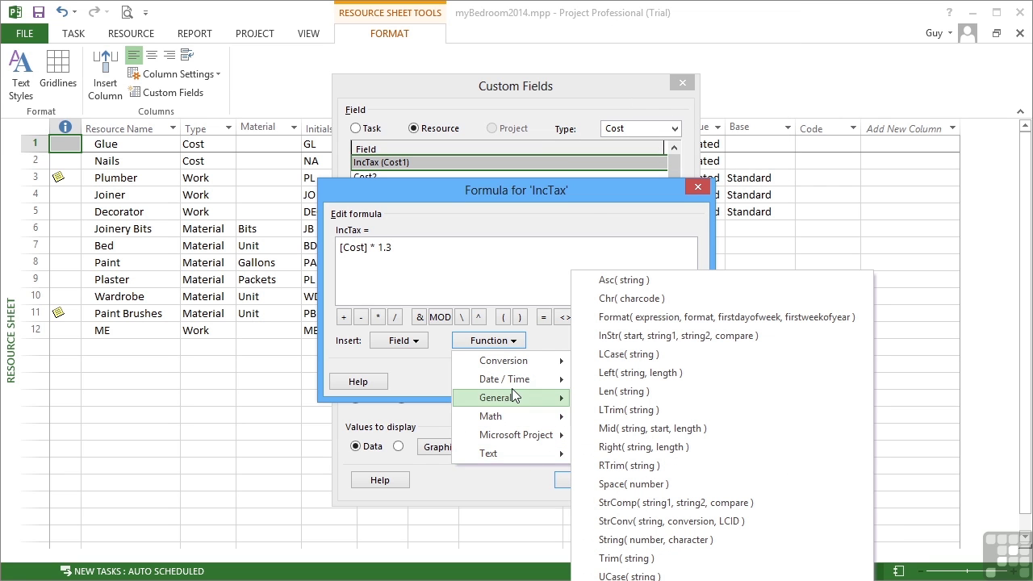
{"action": "left_click", "coordinate": [544, 340]}
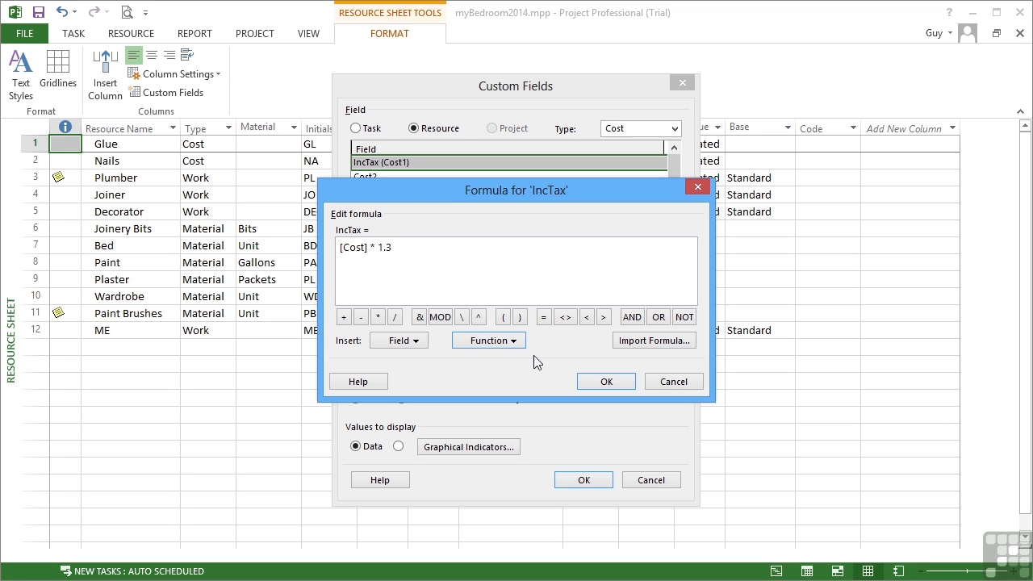
Accept the IncTax formula, agree to replace existing data with calculated values, and apply the custom field settings.
{"action": "left_click", "coordinate": [417, 247]}
{"action": "left_click", "coordinate": [605, 382]}
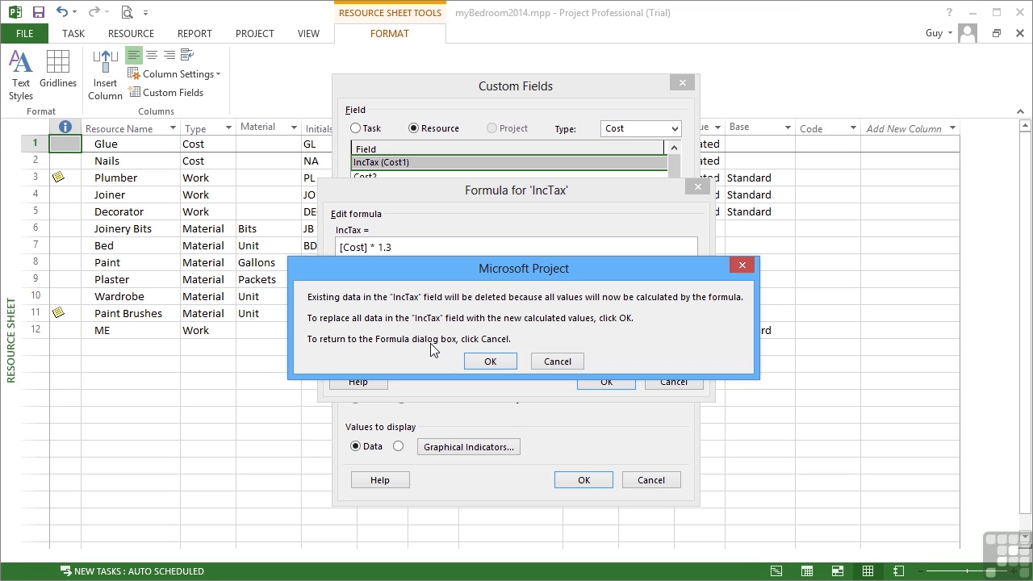
{"action": "left_click", "coordinate": [491, 361]}
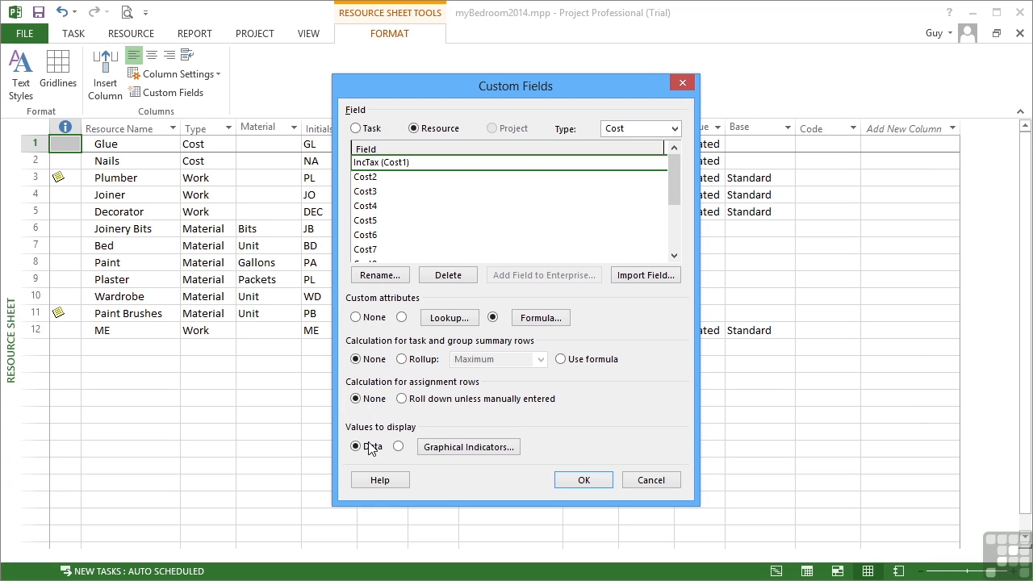
{"action": "key", "text": "Tab"}
{"action": "left_click", "coordinate": [587, 481]}
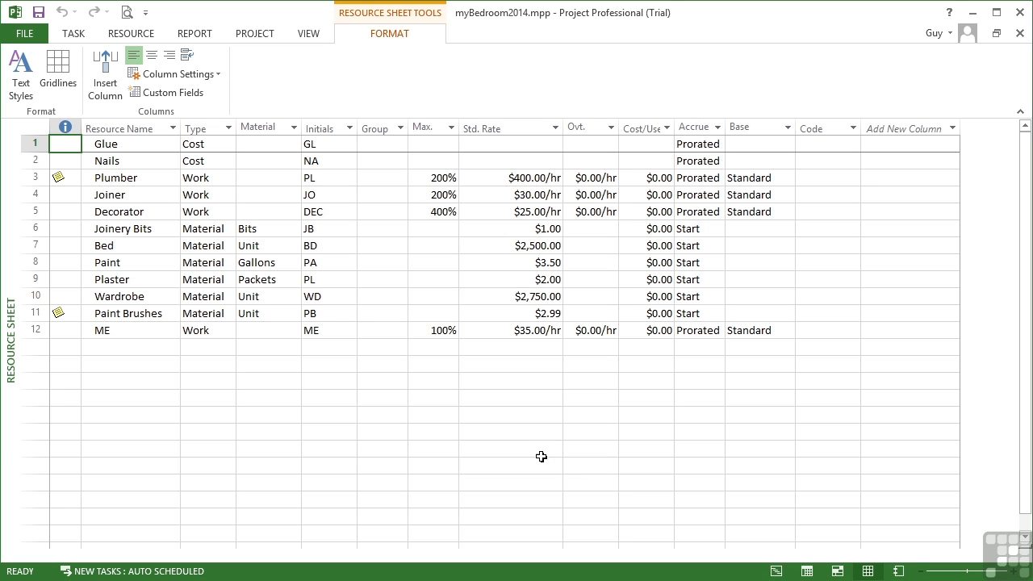
Insert an IncTax (Cost1) column before the Material column of the resource sheet.
{"action": "right_click", "coordinate": [250, 126]}
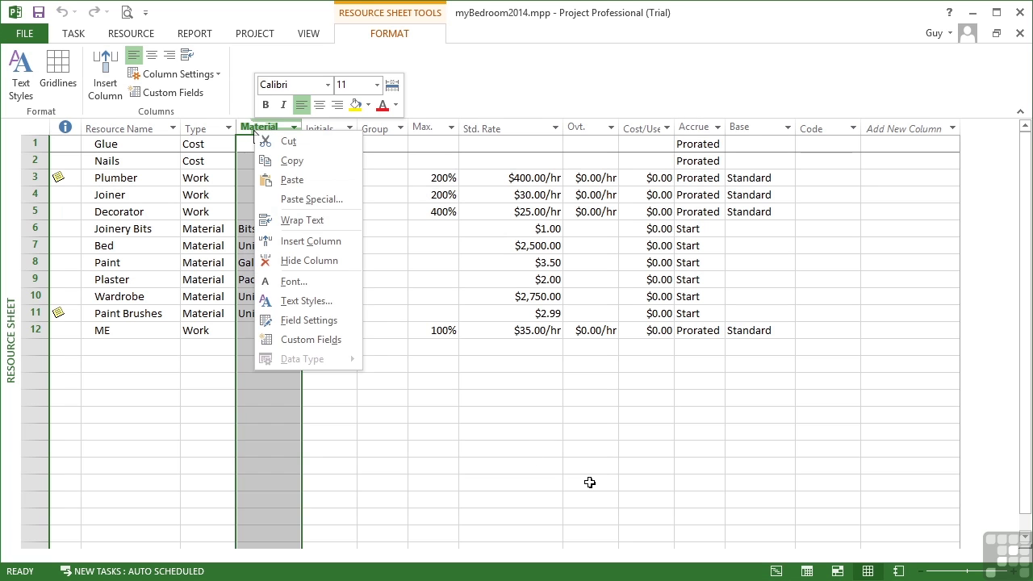
{"action": "left_click", "coordinate": [305, 241]}
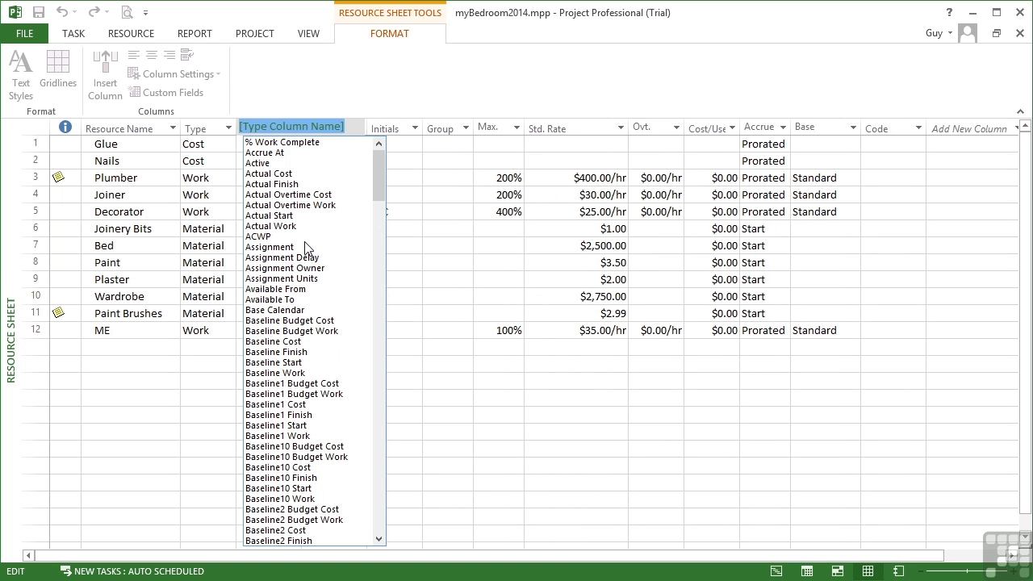
{"action": "type", "text": "incTax ( Cost1"}
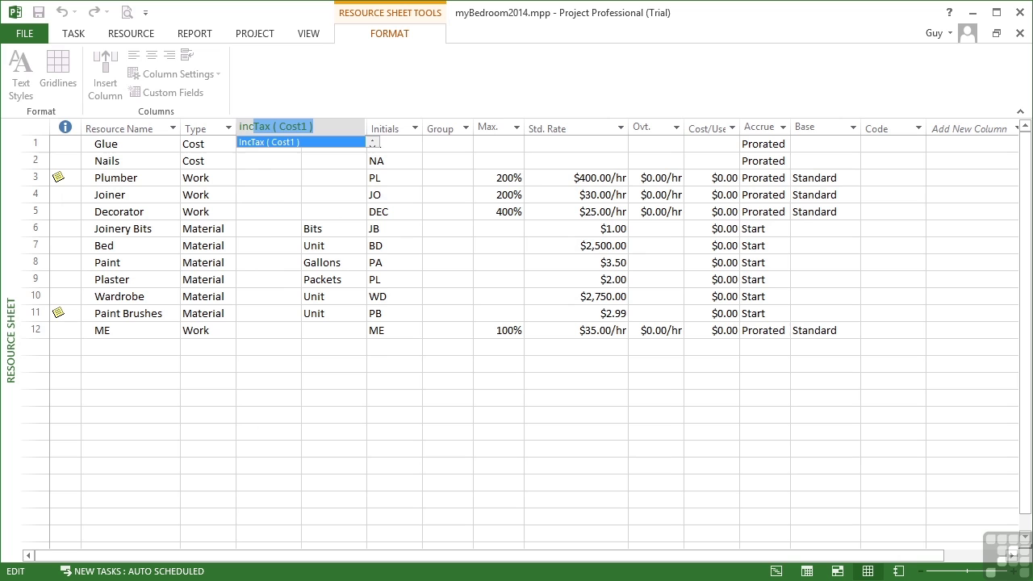
{"action": "left_click", "coordinate": [266, 143]}
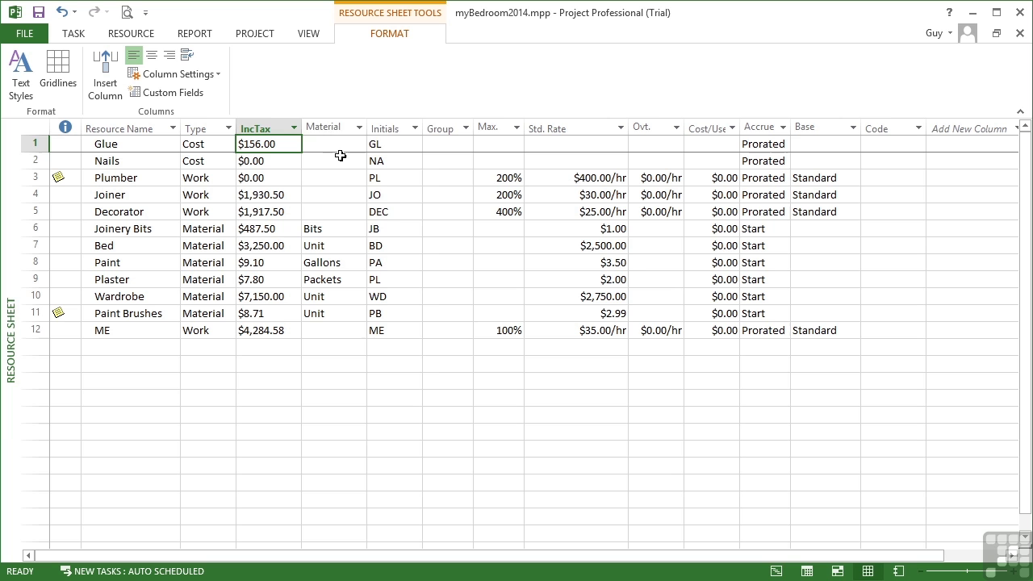
Insert a Cost column between the IncTax and Material columns.
{"action": "right_click", "coordinate": [327, 128]}
{"action": "left_click", "coordinate": [371, 244]}
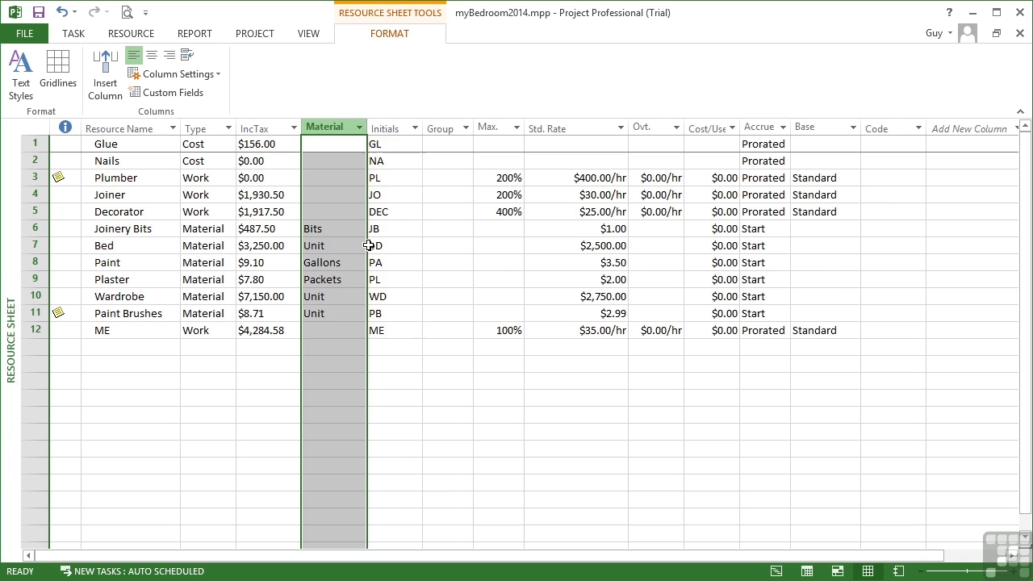
{"action": "type", "text": "cost"}
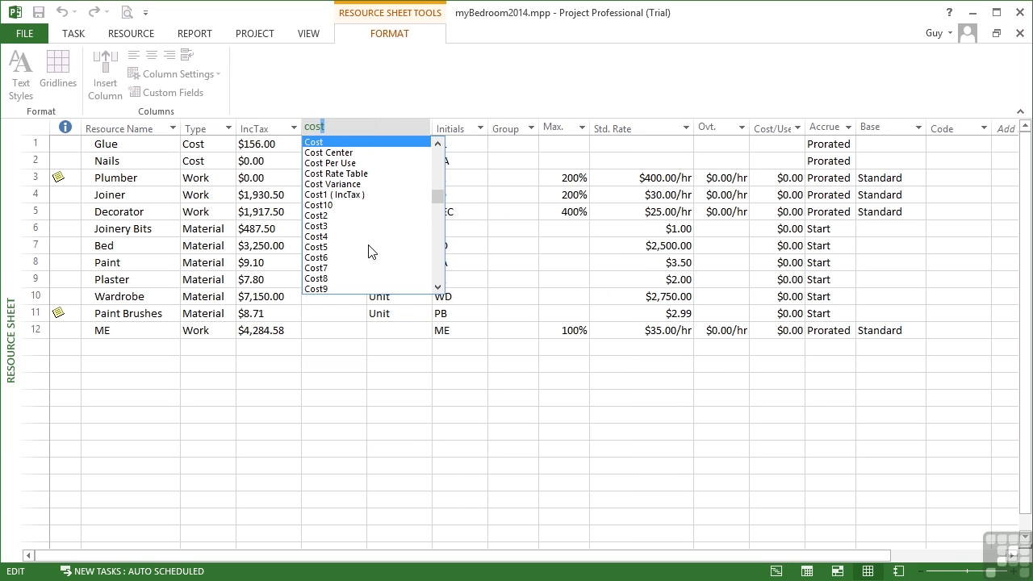
{"action": "left_click", "coordinate": [319, 144]}
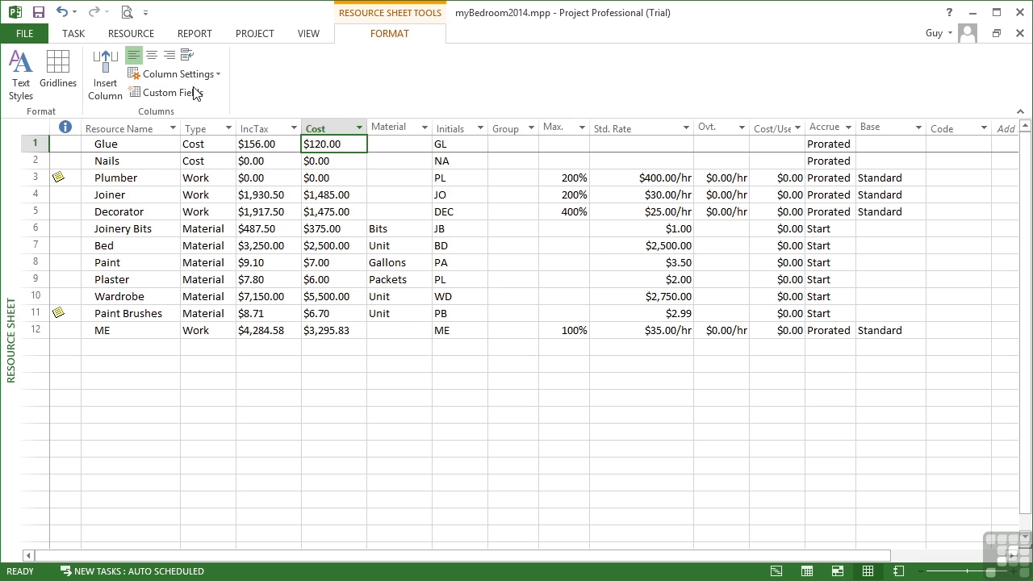
Rename the custom resource text field Text1 as UppercaseName.
{"action": "left_click", "coordinate": [165, 95]}
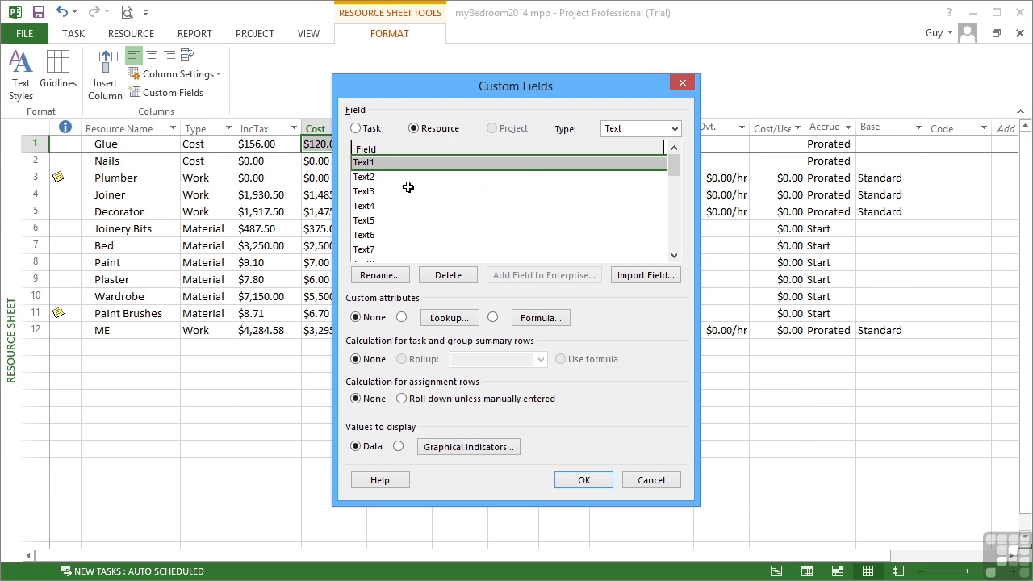
{"action": "left_click", "coordinate": [379, 278]}
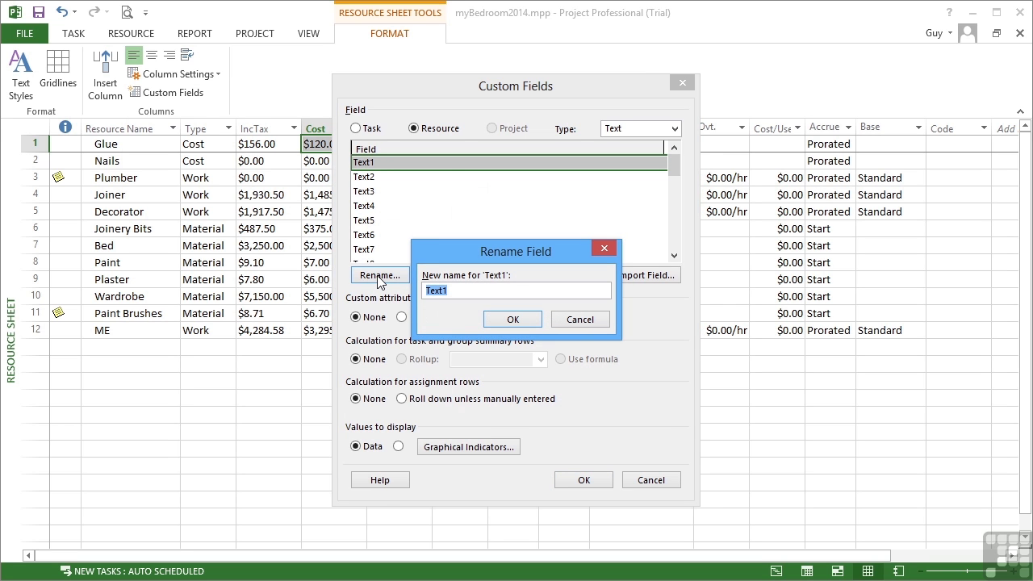
{"action": "type", "text": "UppercaseName"}
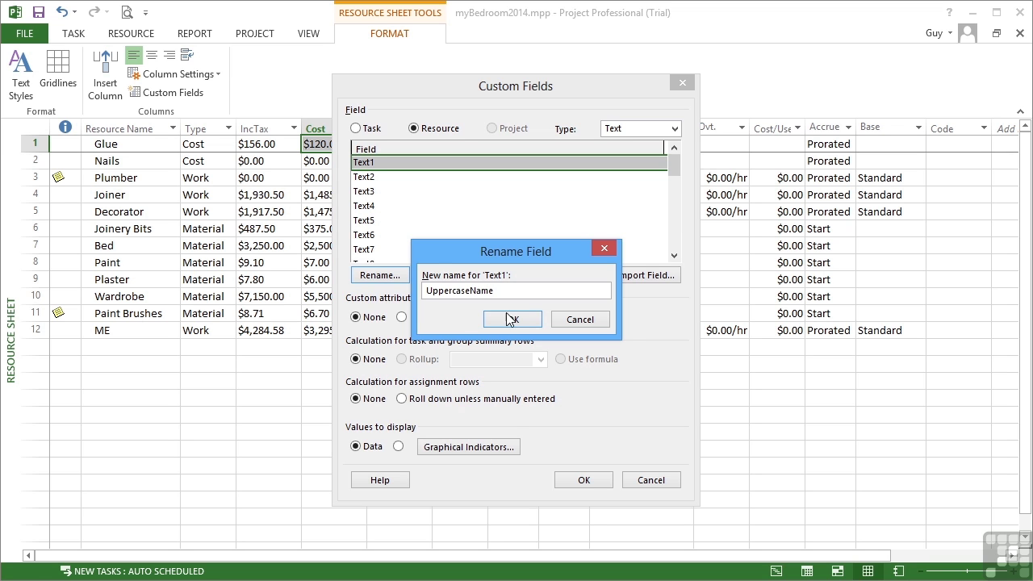
{"action": "left_click", "coordinate": [513, 319]}
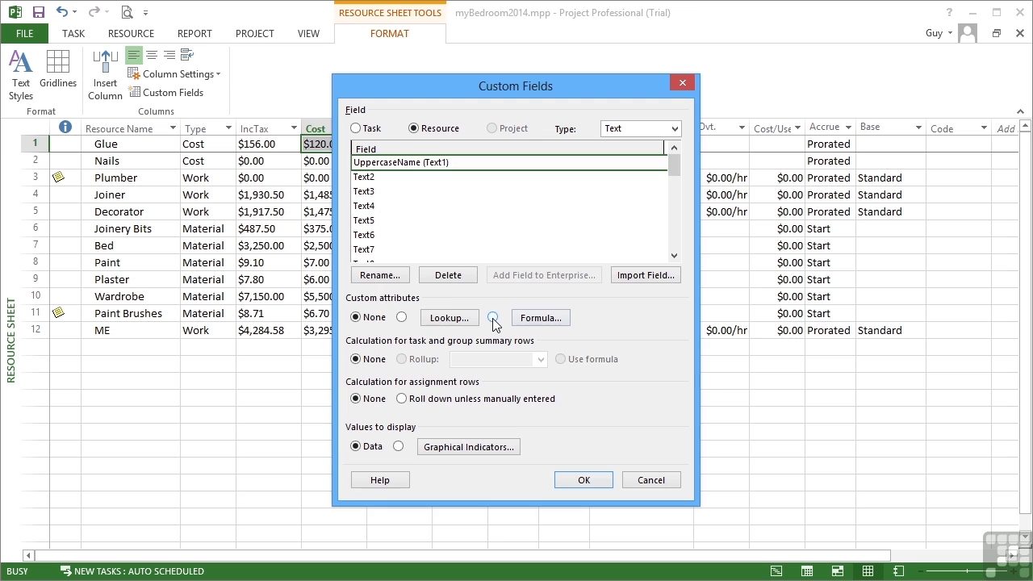
Set UppercaseName to be calculated by a formula, agreeing to discard existing data, and insert the UCase text function into its formula.
{"action": "left_click", "coordinate": [493, 317]}
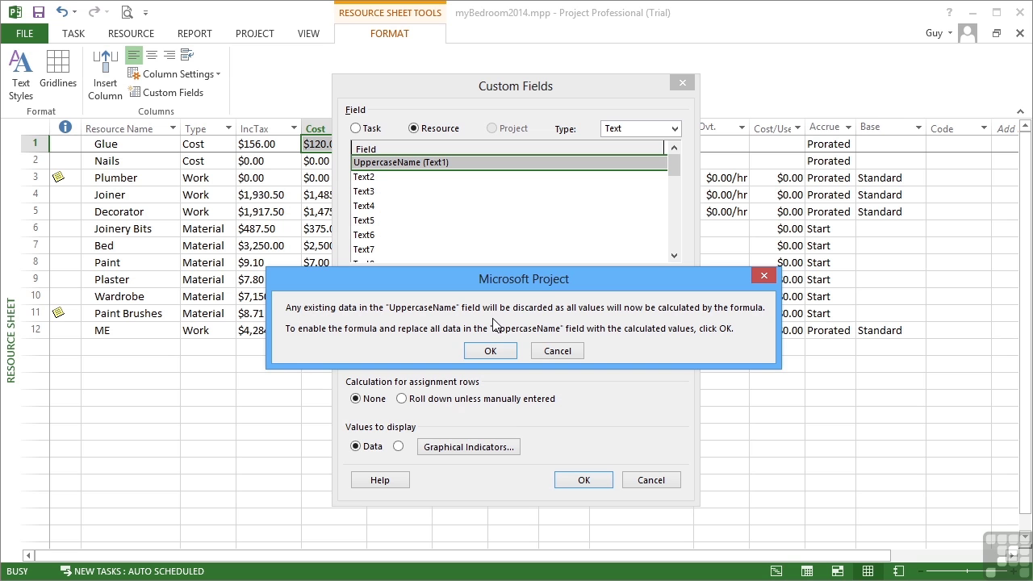
{"action": "left_click", "coordinate": [501, 351]}
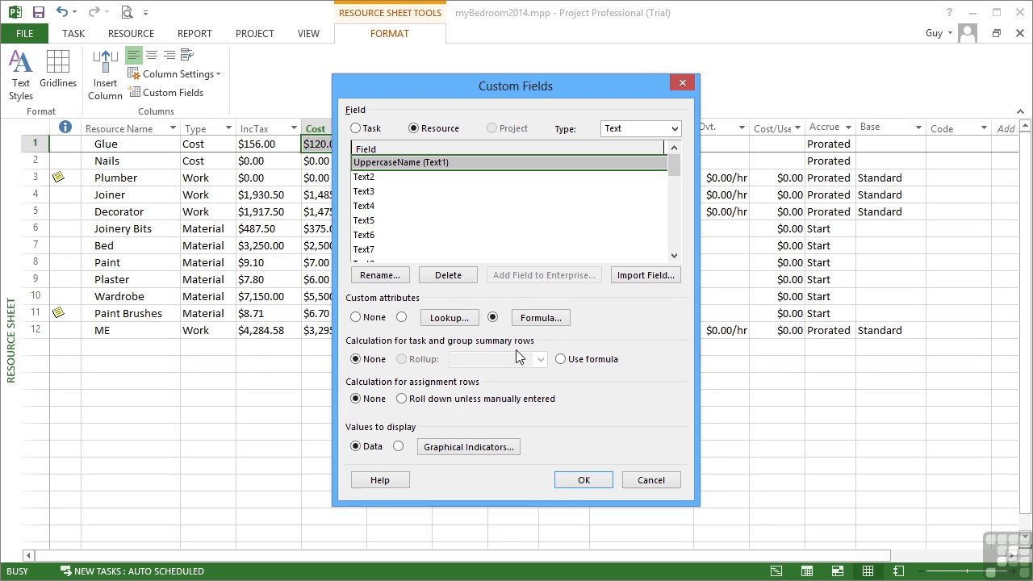
{"action": "left_click", "coordinate": [540, 320]}
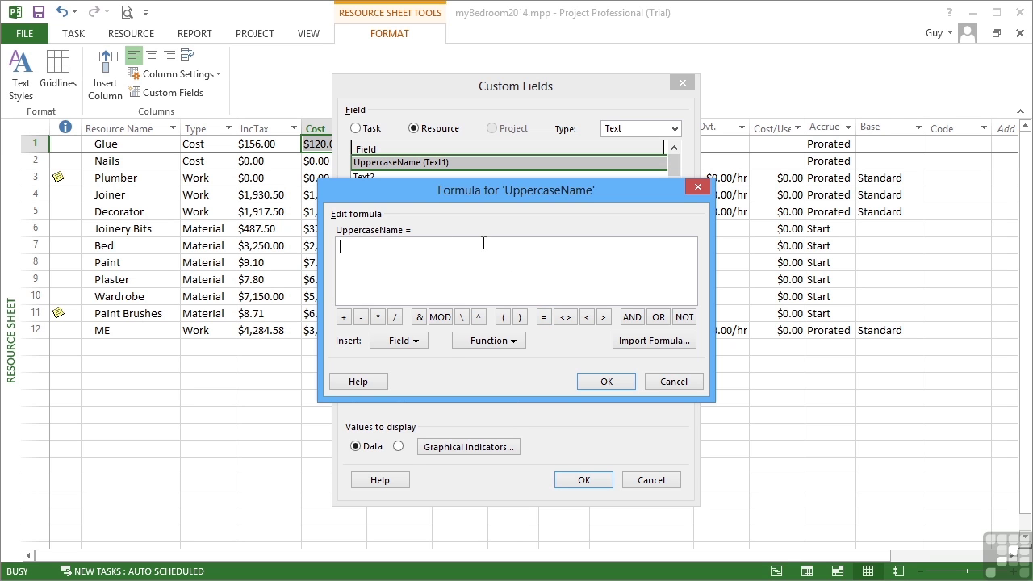
{"action": "left_click", "coordinate": [518, 340]}
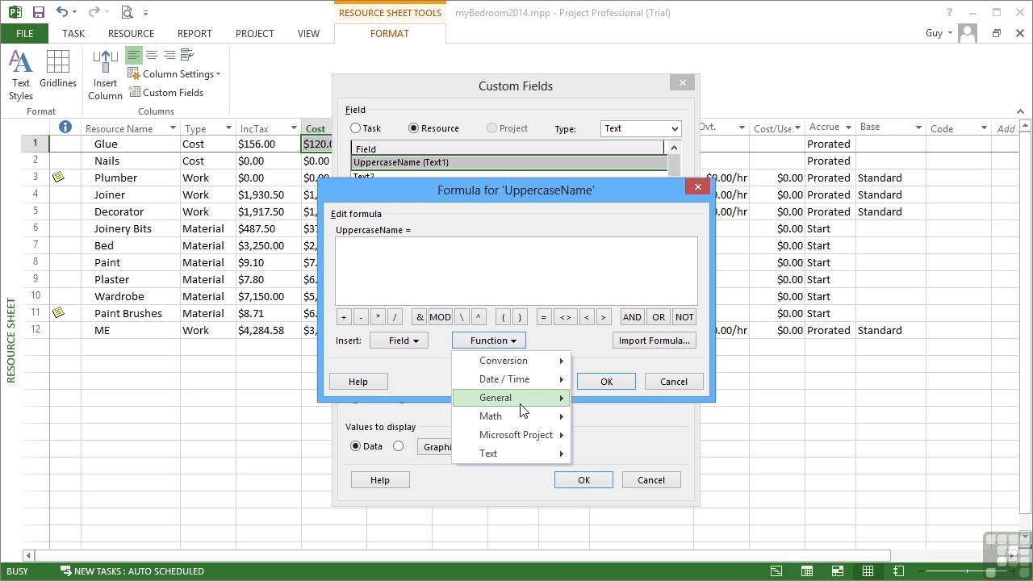
{"action": "mouse_move", "coordinate": [530, 455]}
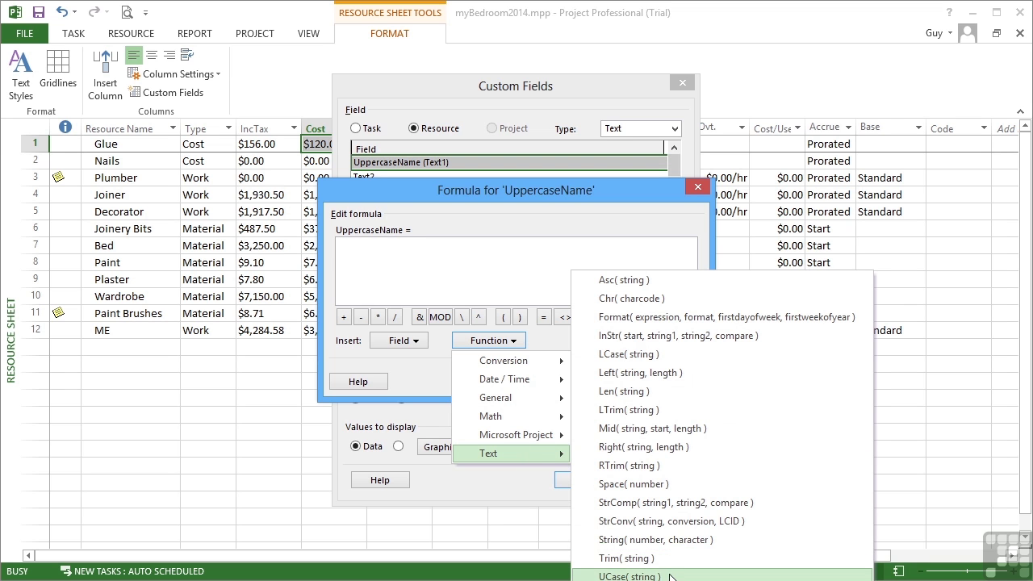
{"action": "left_click", "coordinate": [630, 575]}
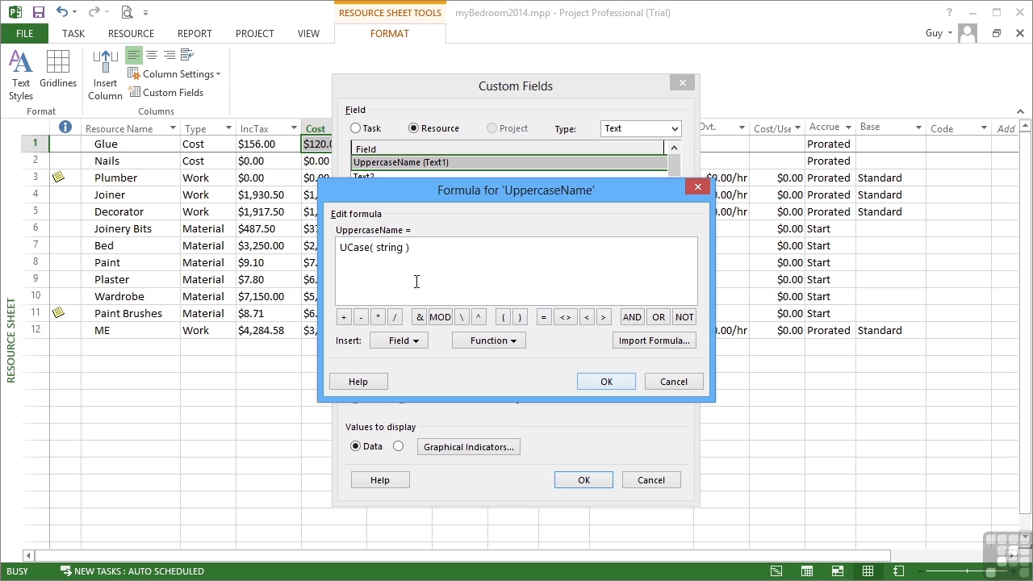
Replace the string placeholder in the UCase function with the Name text field, giving UCase( [Name] ).
{"action": "double_click", "coordinate": [388, 248]}
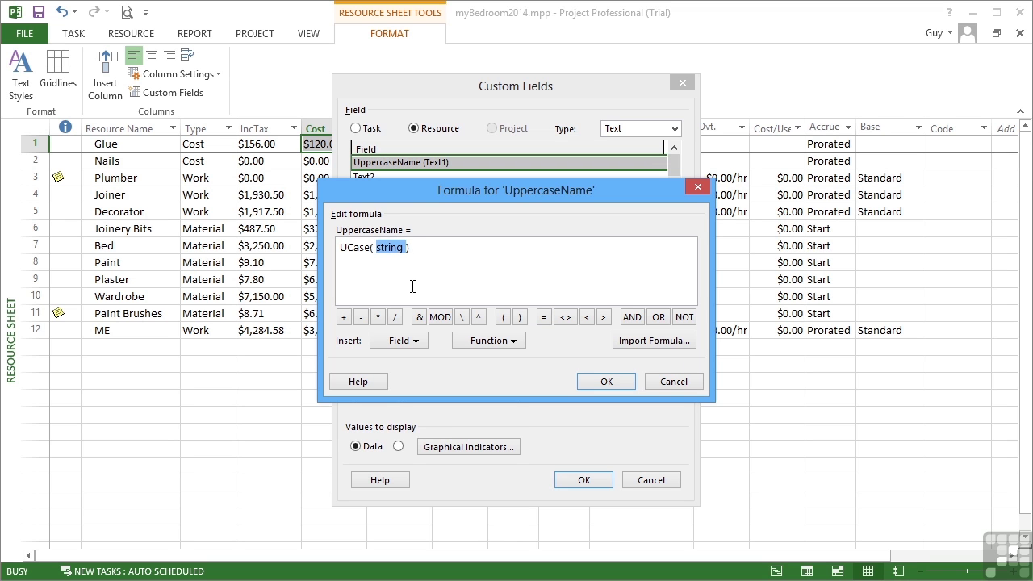
{"action": "key", "text": "Delete"}
{"action": "left_click", "coordinate": [419, 342]}
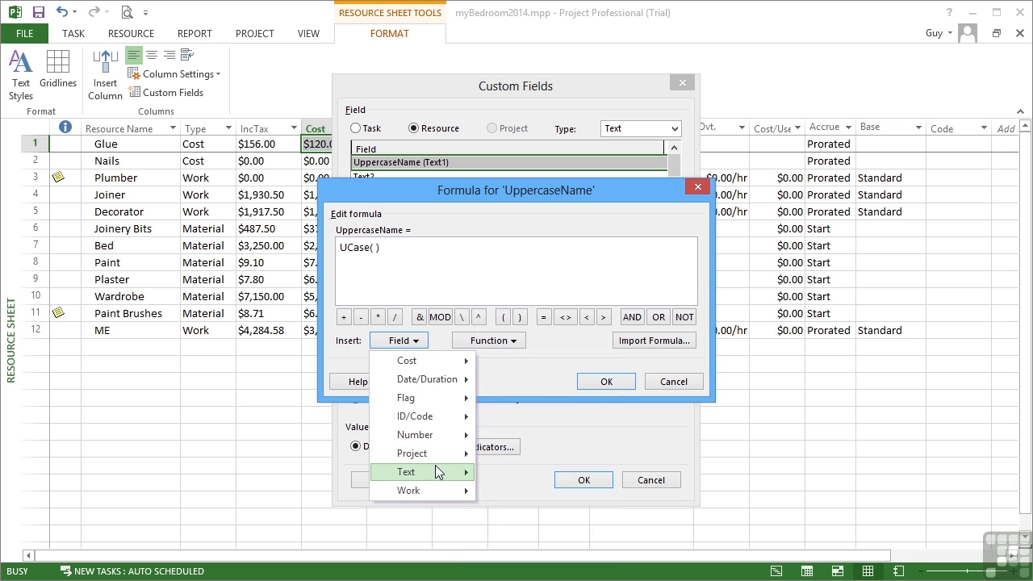
{"action": "mouse_move", "coordinate": [436, 471]}
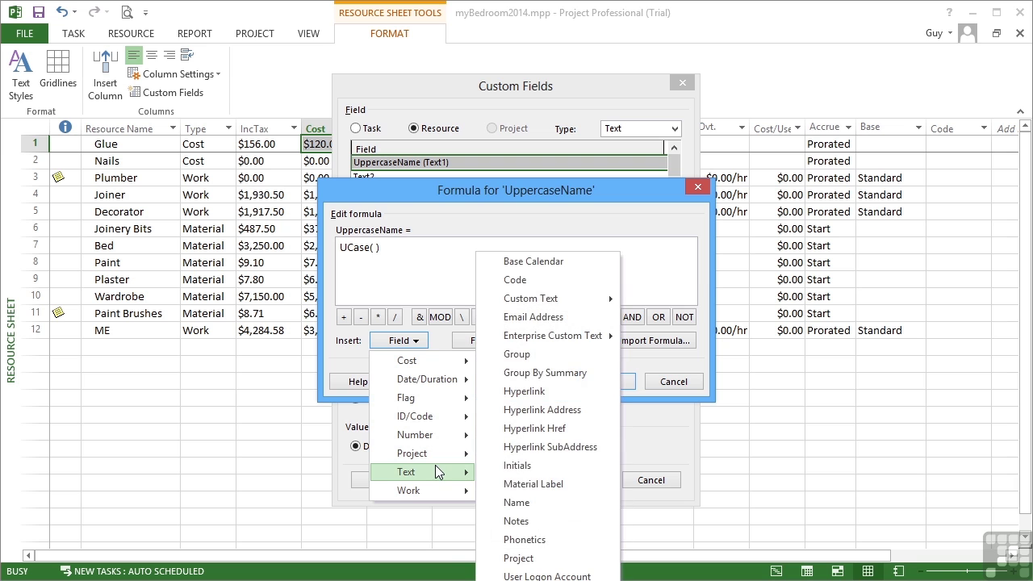
{"action": "left_click", "coordinate": [531, 503]}
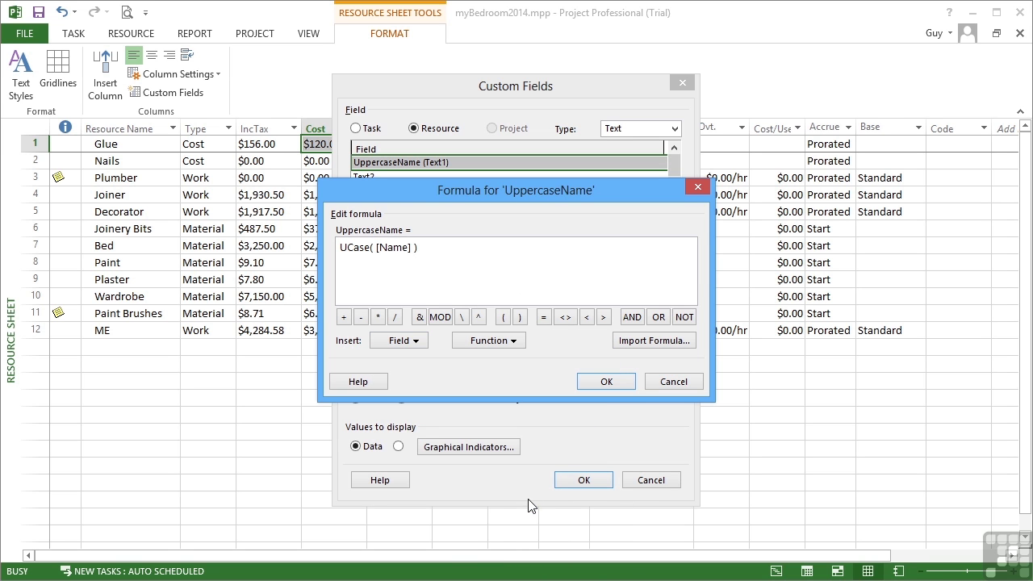
Accept the UppercaseName formula, agree to replace existing data with calculated values, and apply the custom field settings.
{"action": "left_click", "coordinate": [603, 379]}
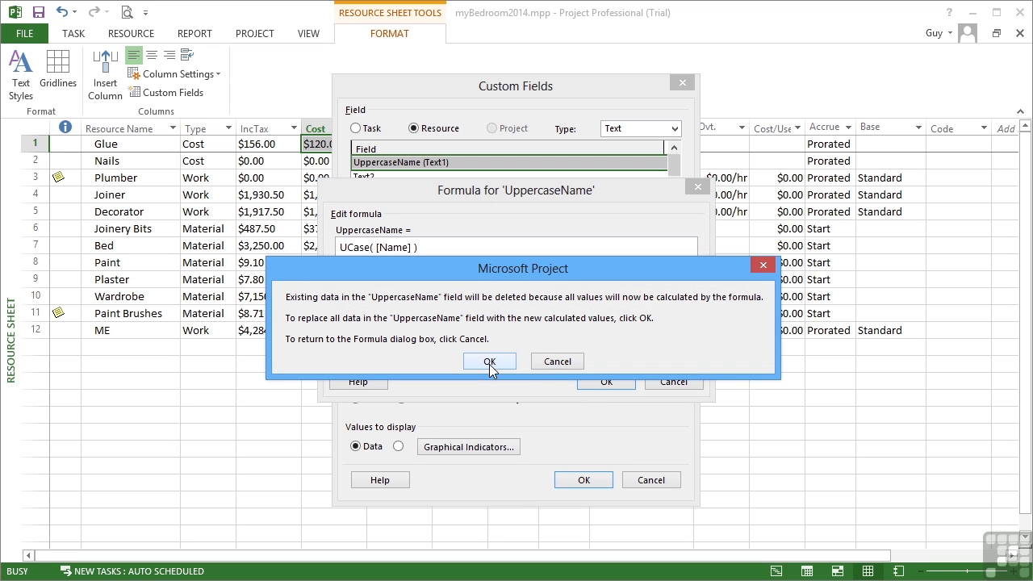
{"action": "left_click", "coordinate": [489, 364]}
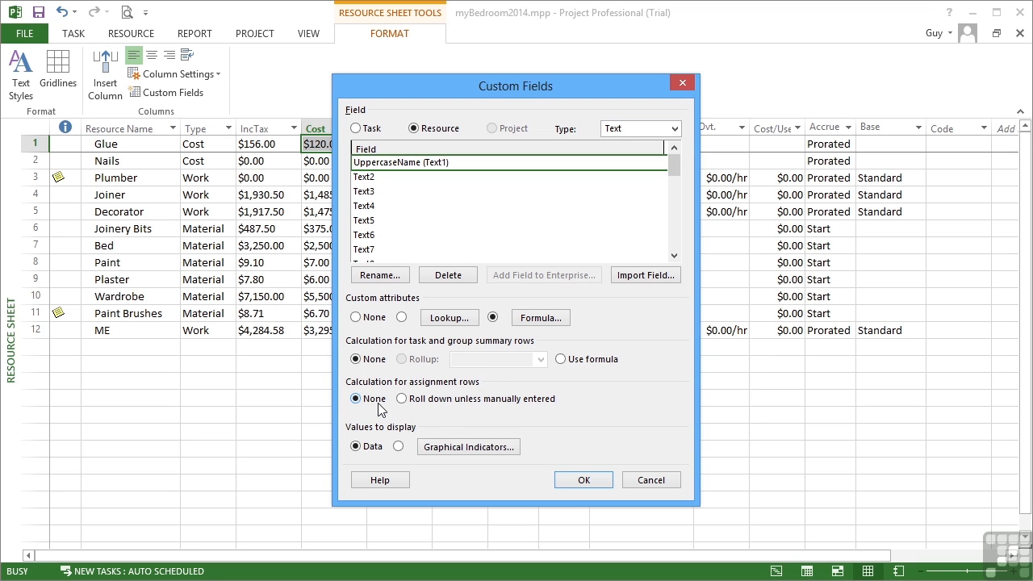
{"action": "left_click", "coordinate": [583, 480]}
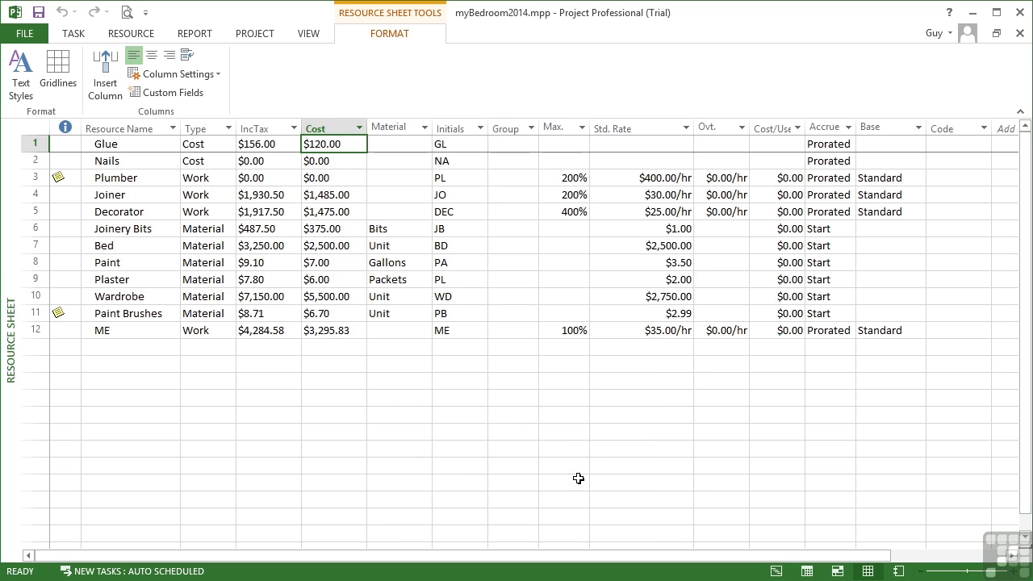
Insert a new column before the Type column of the resource sheet.
{"action": "left_click", "coordinate": [208, 132]}
{"action": "right_click", "coordinate": [207, 132]}
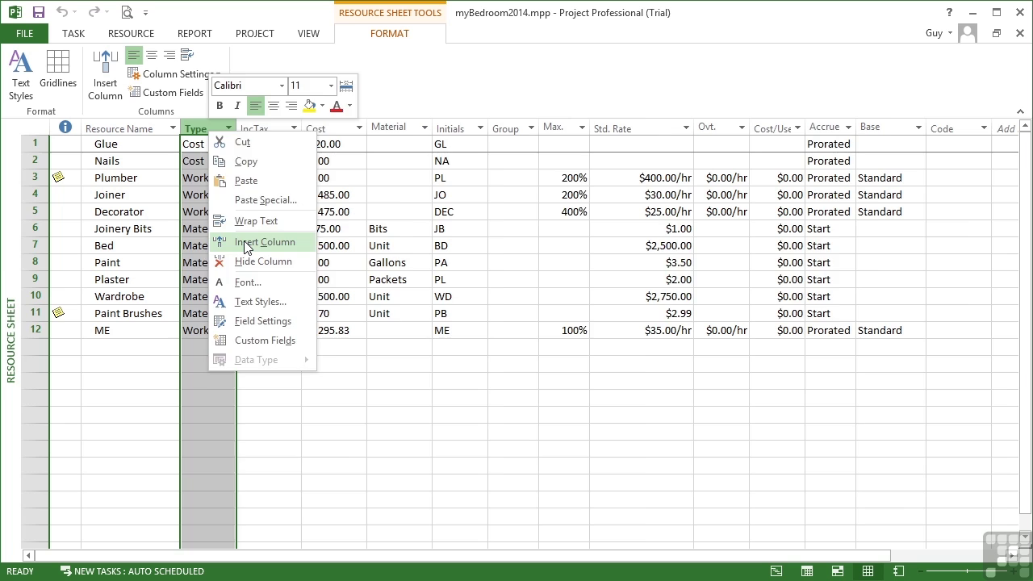
{"action": "left_click", "coordinate": [245, 245]}
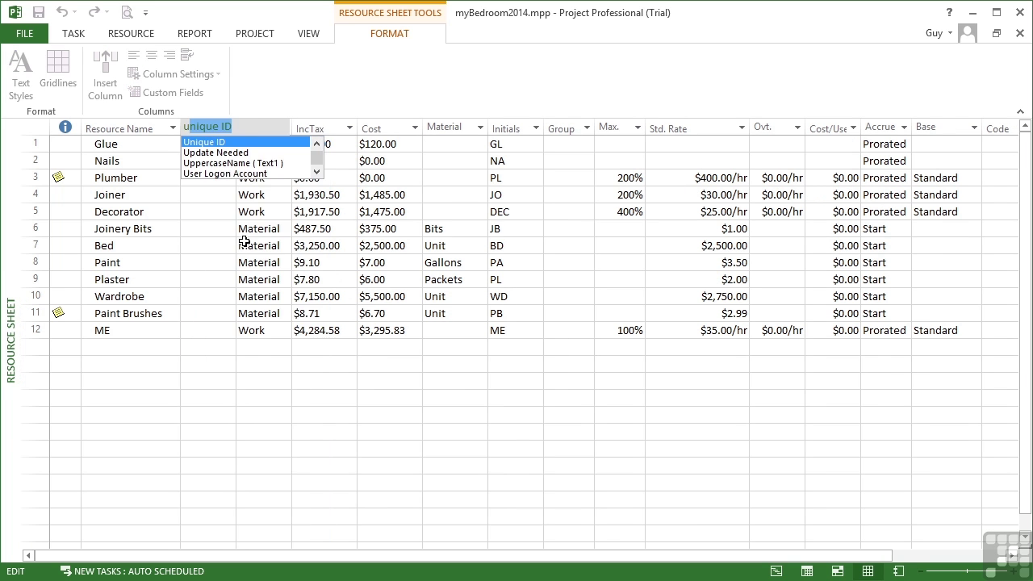